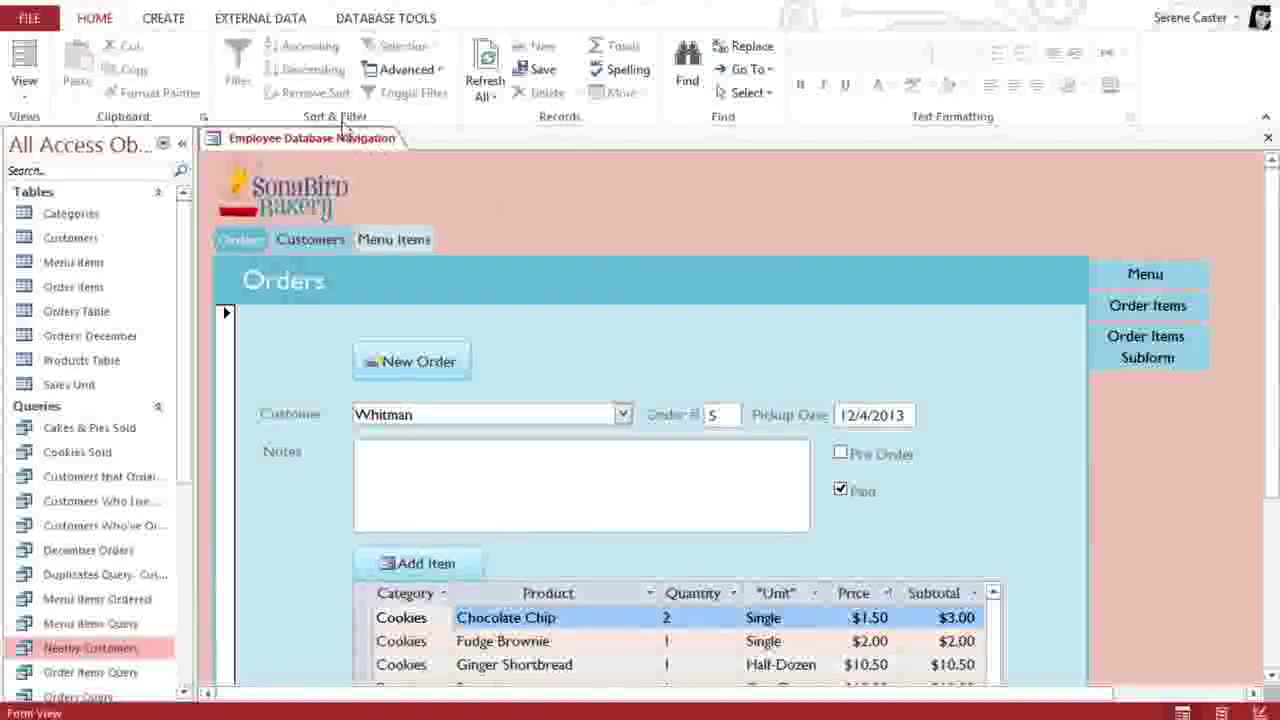
- Start a new query design and add the Customers and Orders Table to it
{"action": "left_click", "coordinate": [164, 24]}
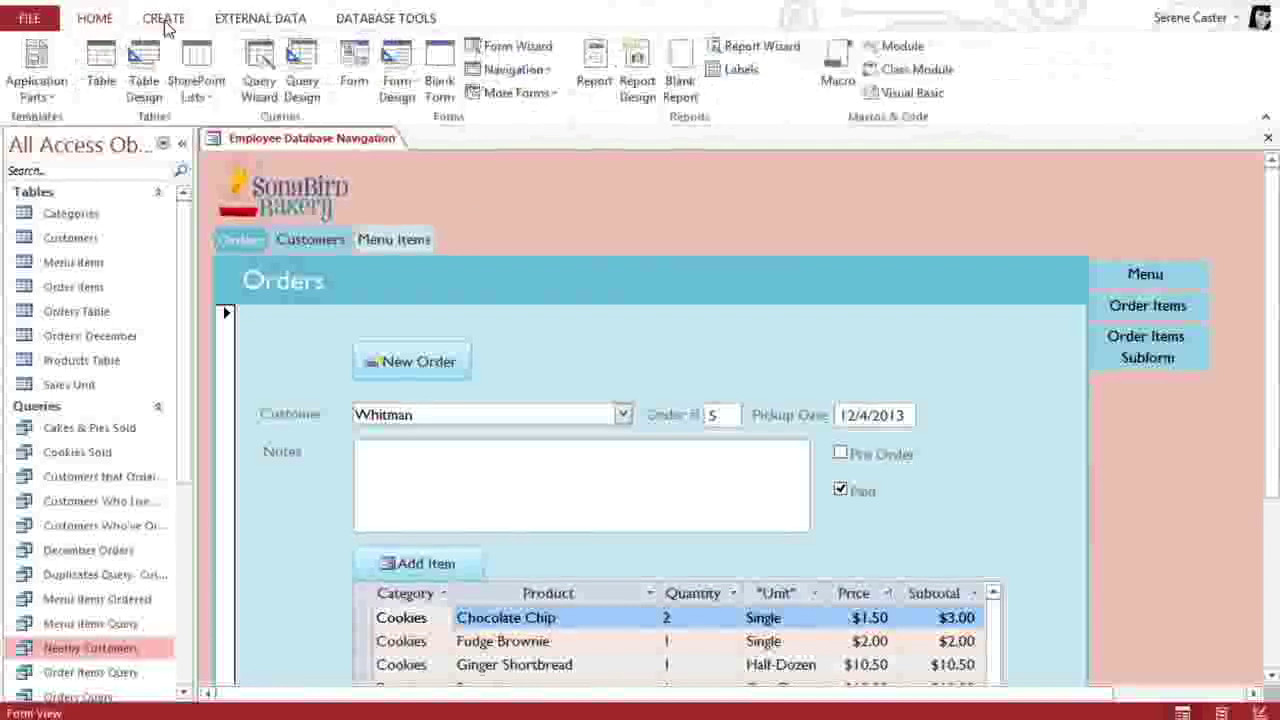
{"action": "left_click", "coordinate": [302, 55]}
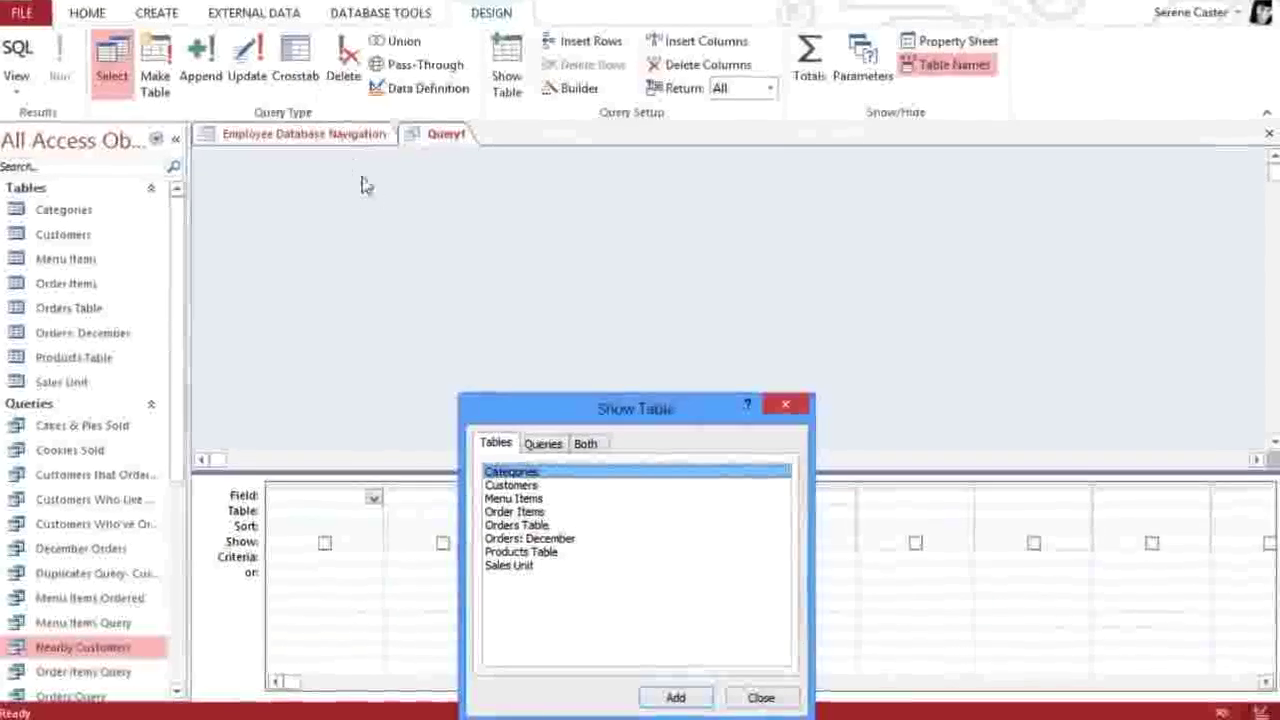
{"action": "left_click", "coordinate": [499, 487]}
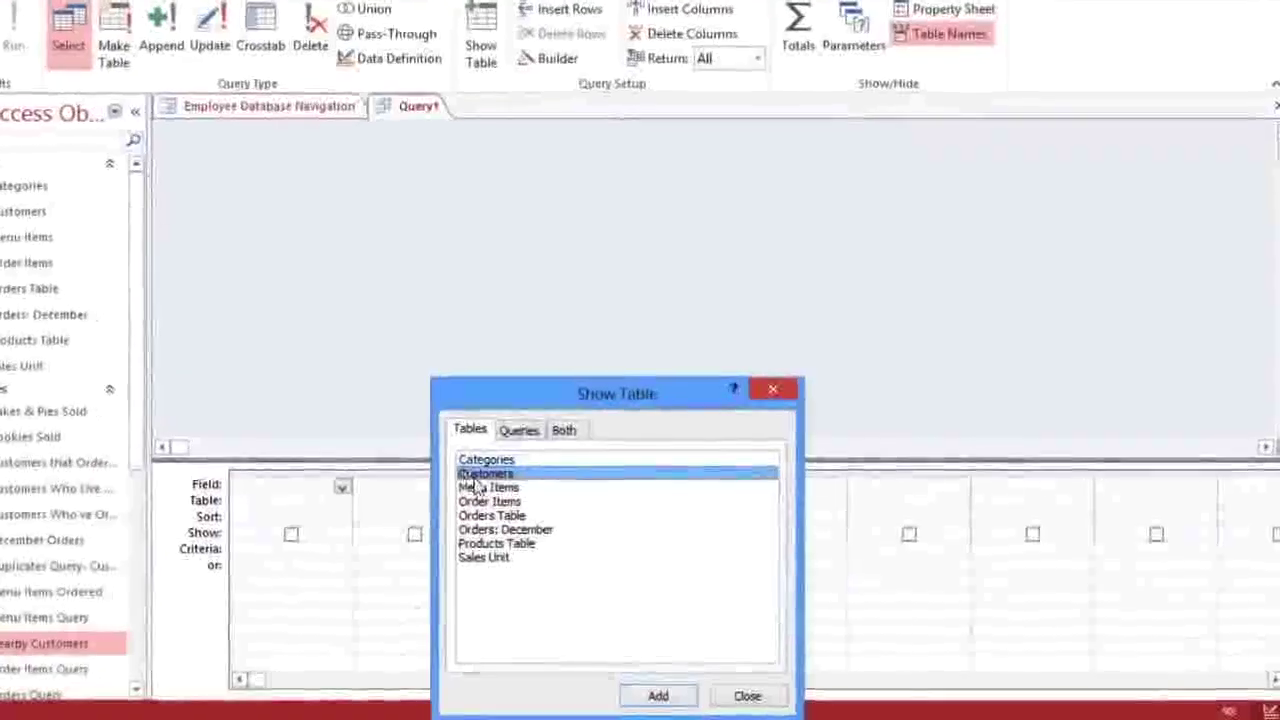
{"action": "left_click", "coordinate": [660, 695]}
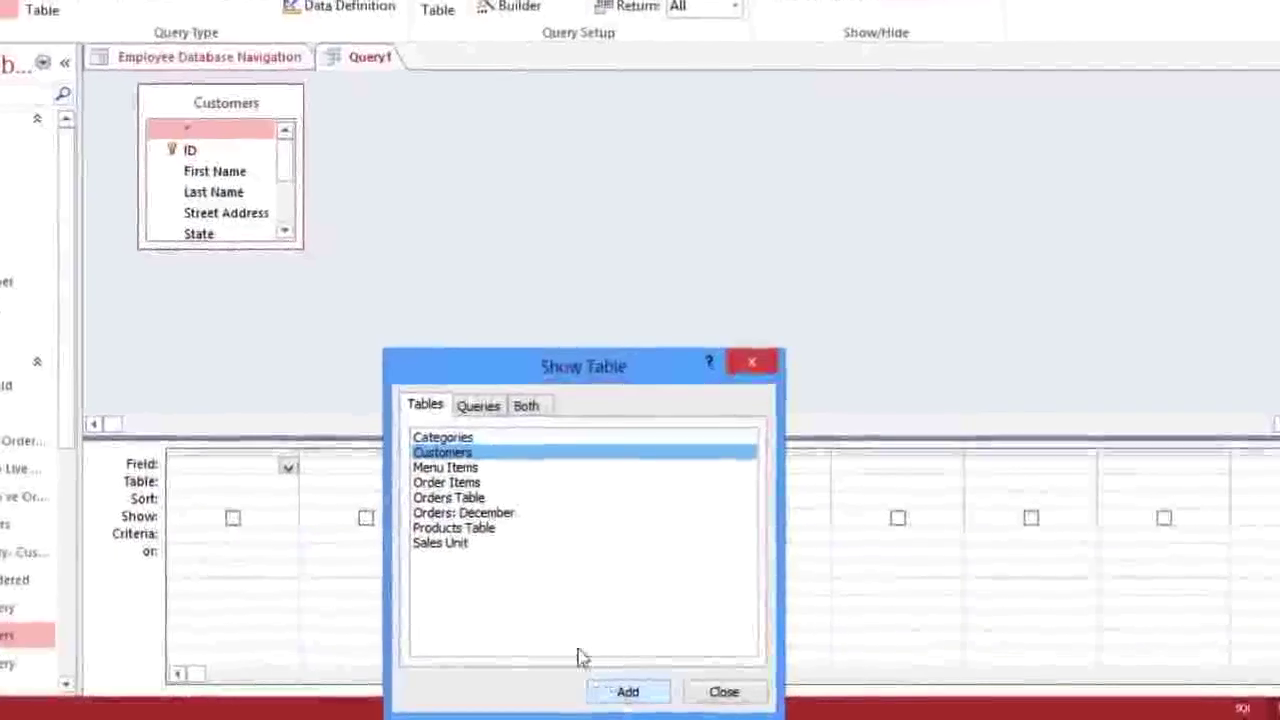
{"action": "left_click", "coordinate": [480, 503]}
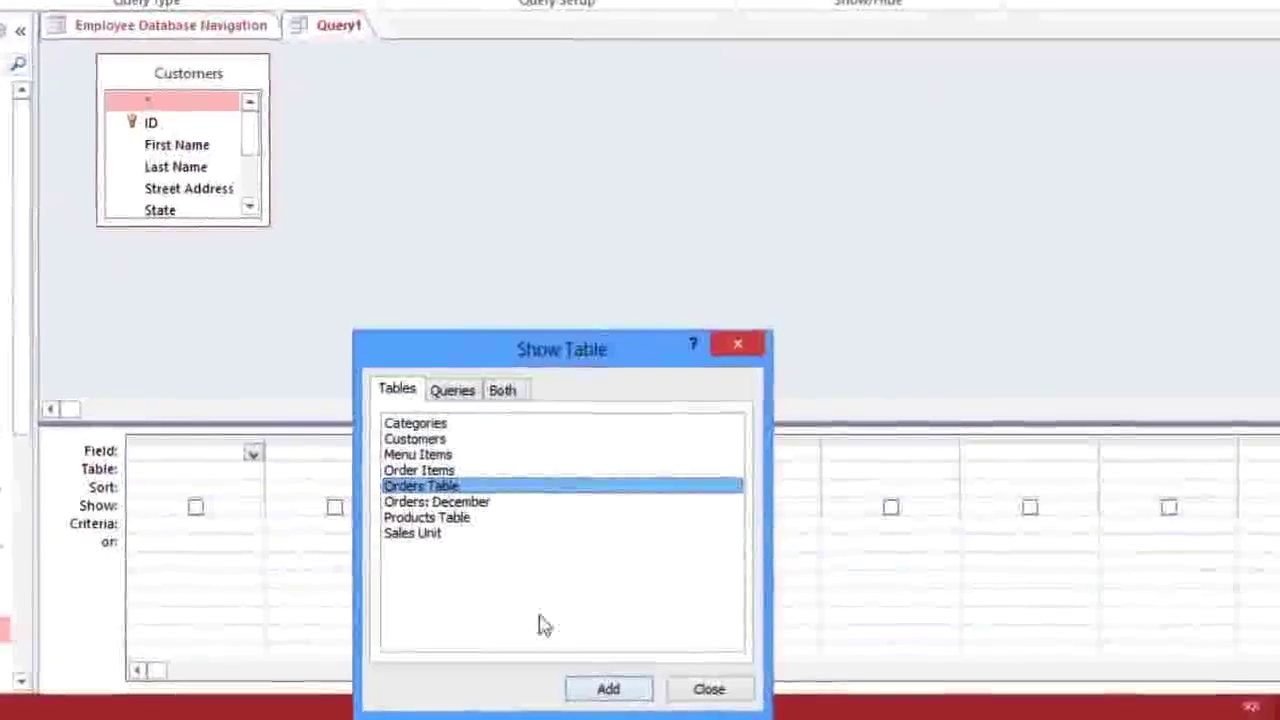
{"action": "left_click", "coordinate": [611, 689]}
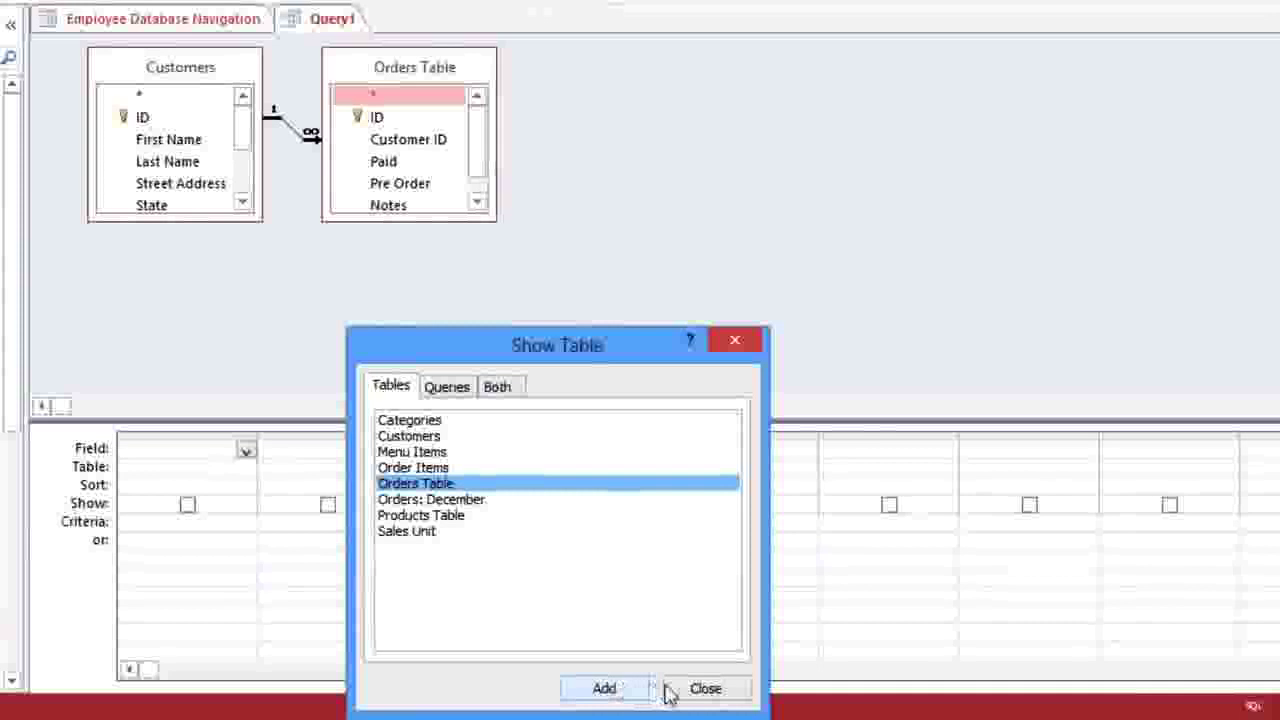
{"action": "left_click", "coordinate": [705, 689]}
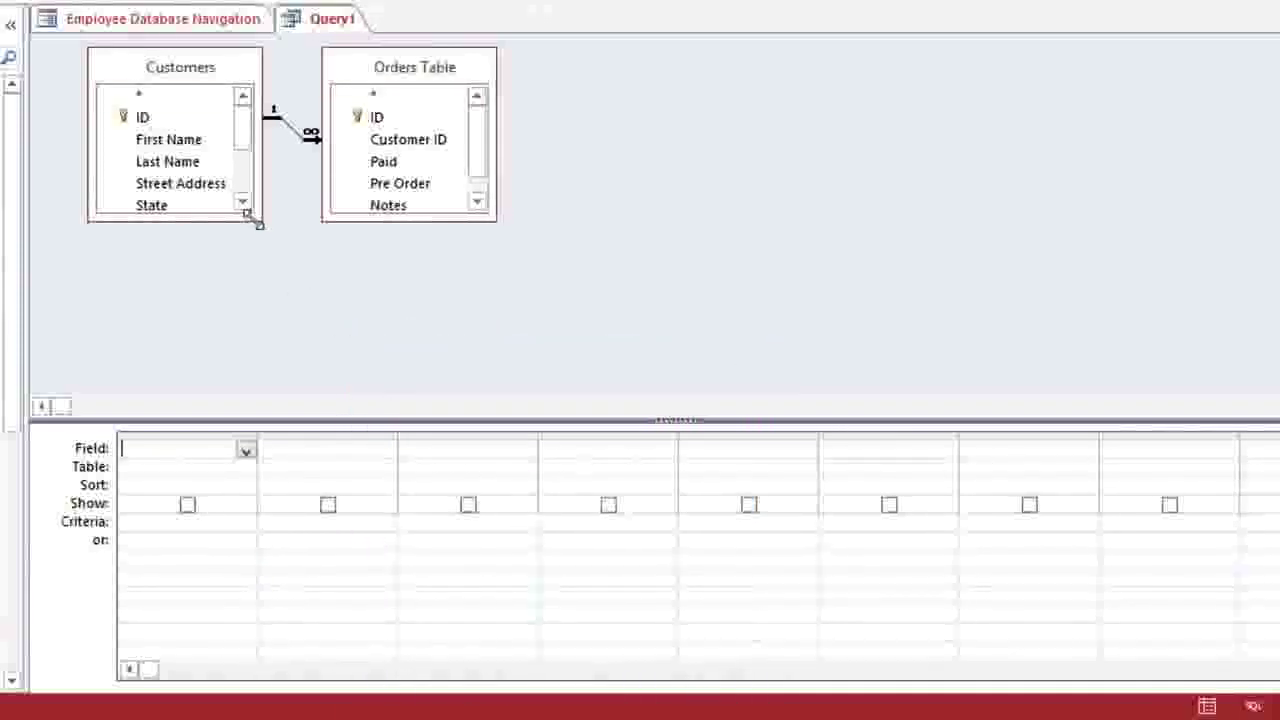
- Enlarge and reposition the Customers and Orders Table field lists so every field shows
{"action": "left_click_drag", "start_coordinate": [262, 221], "coordinate": [306, 346]}
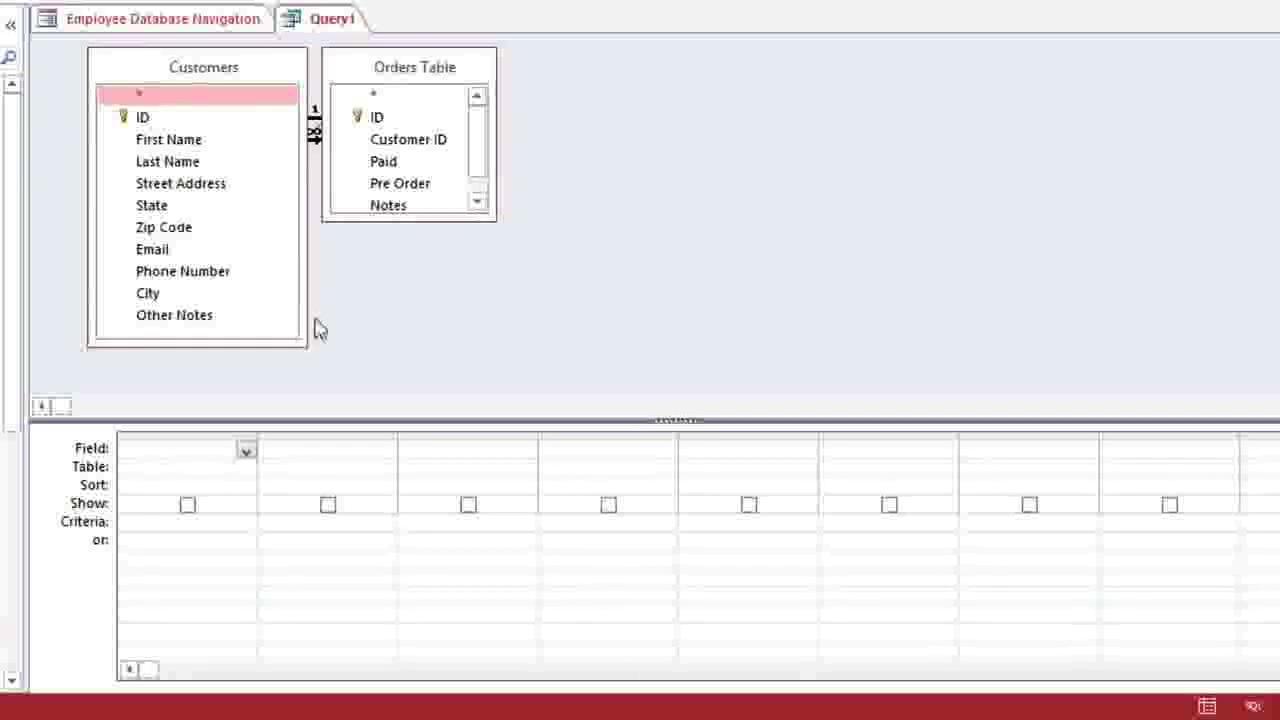
{"action": "left_click_drag", "start_coordinate": [409, 77], "coordinate": [455, 77]}
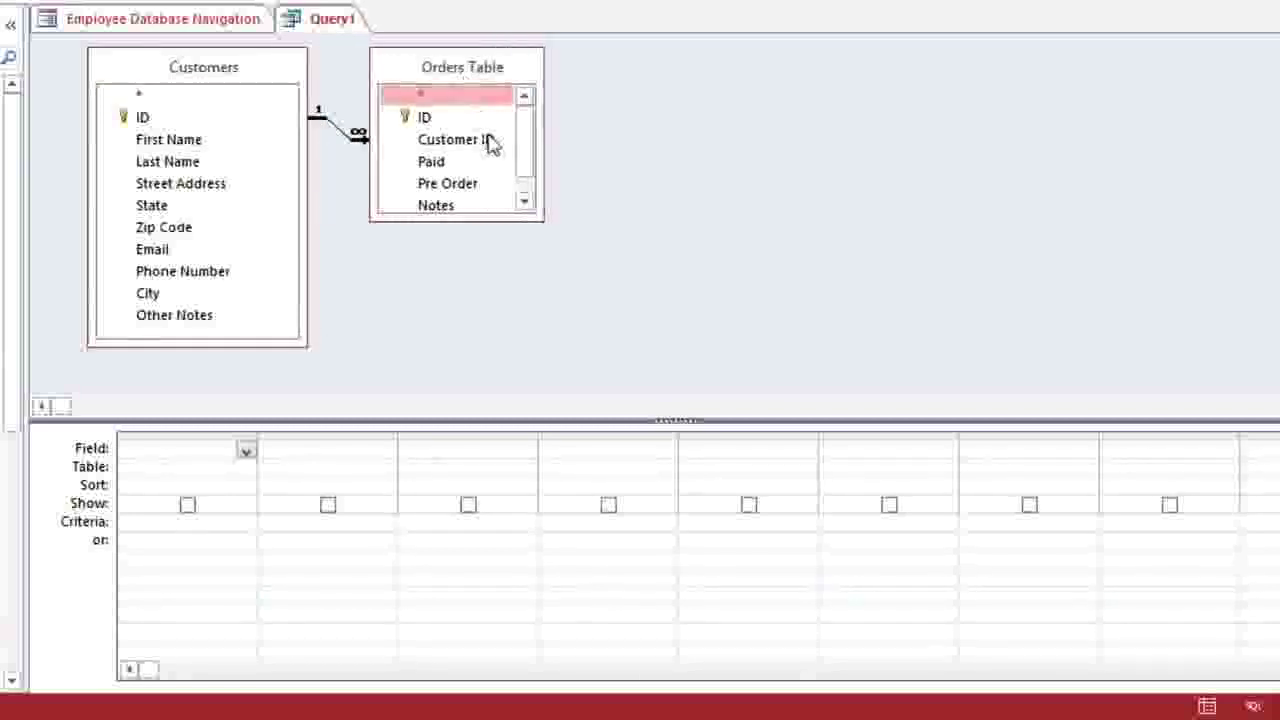
{"action": "left_click_drag", "start_coordinate": [533, 210], "coordinate": [575, 272]}
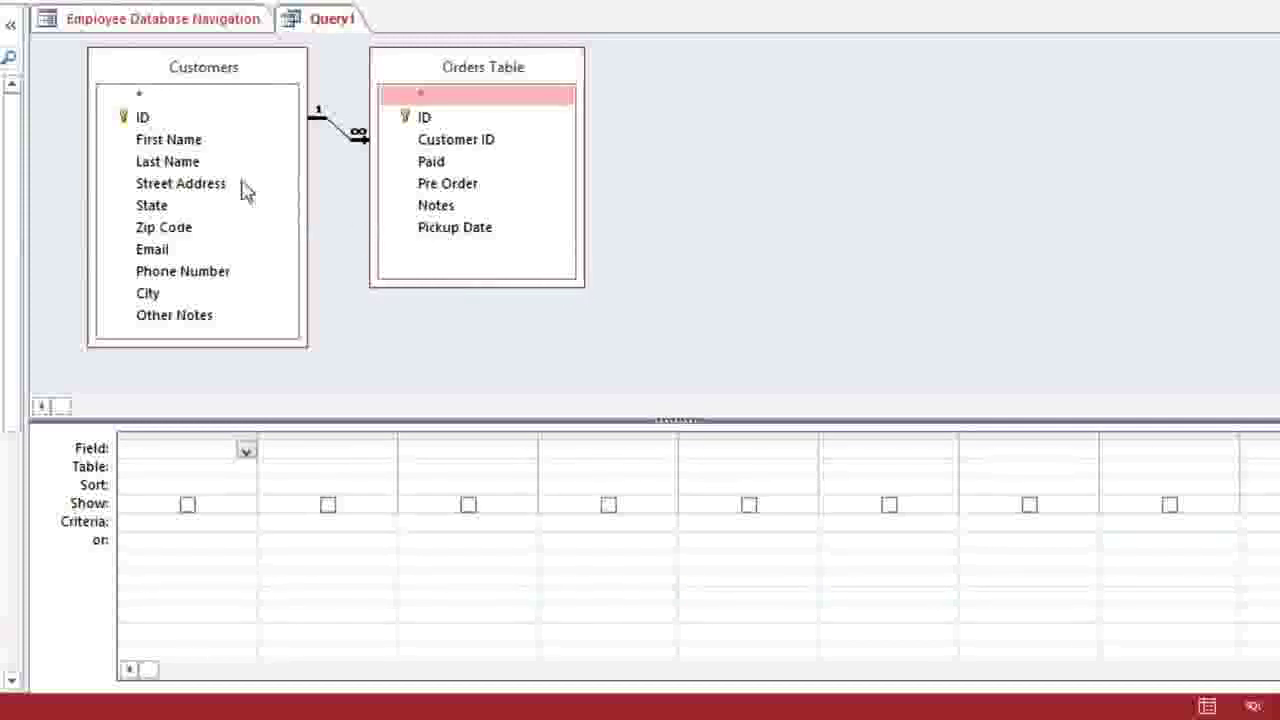
- Add First Name, Last Name, Street Address, City, State, Zip Code, Phone Number and Orders Table ID to the grid
{"action": "double_click", "coordinate": [166, 142]}
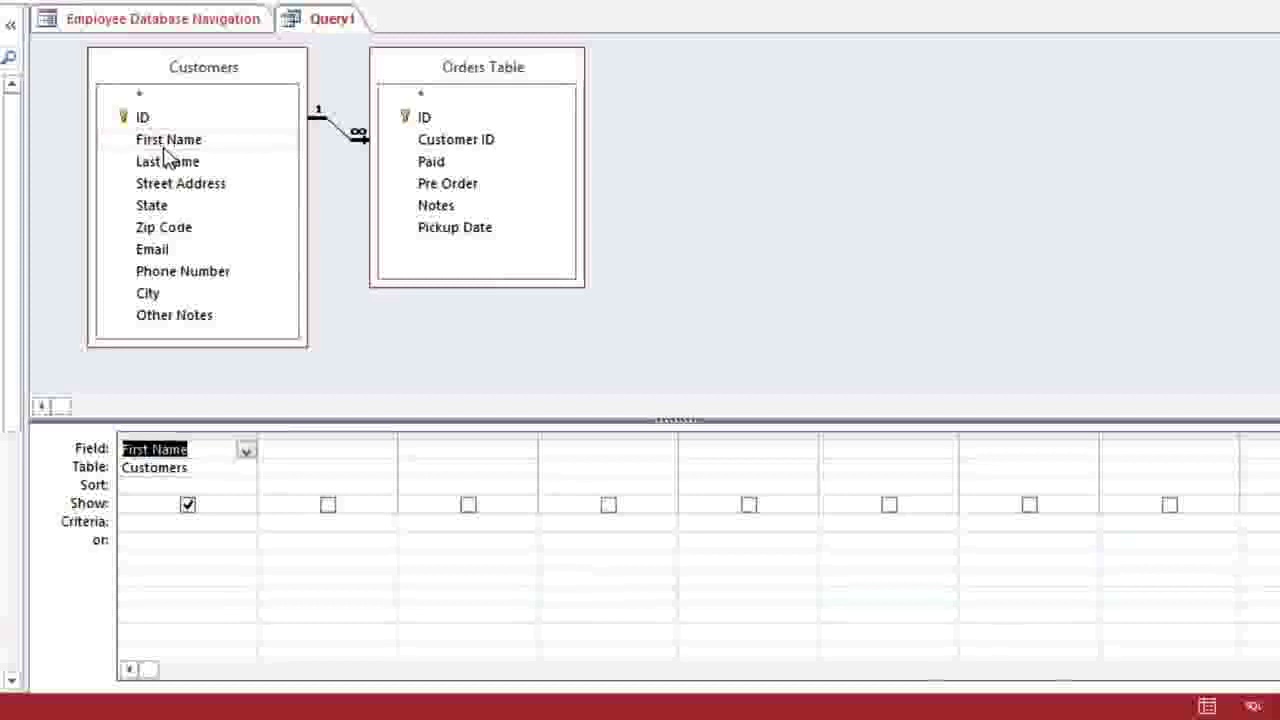
{"action": "double_click", "coordinate": [166, 163]}
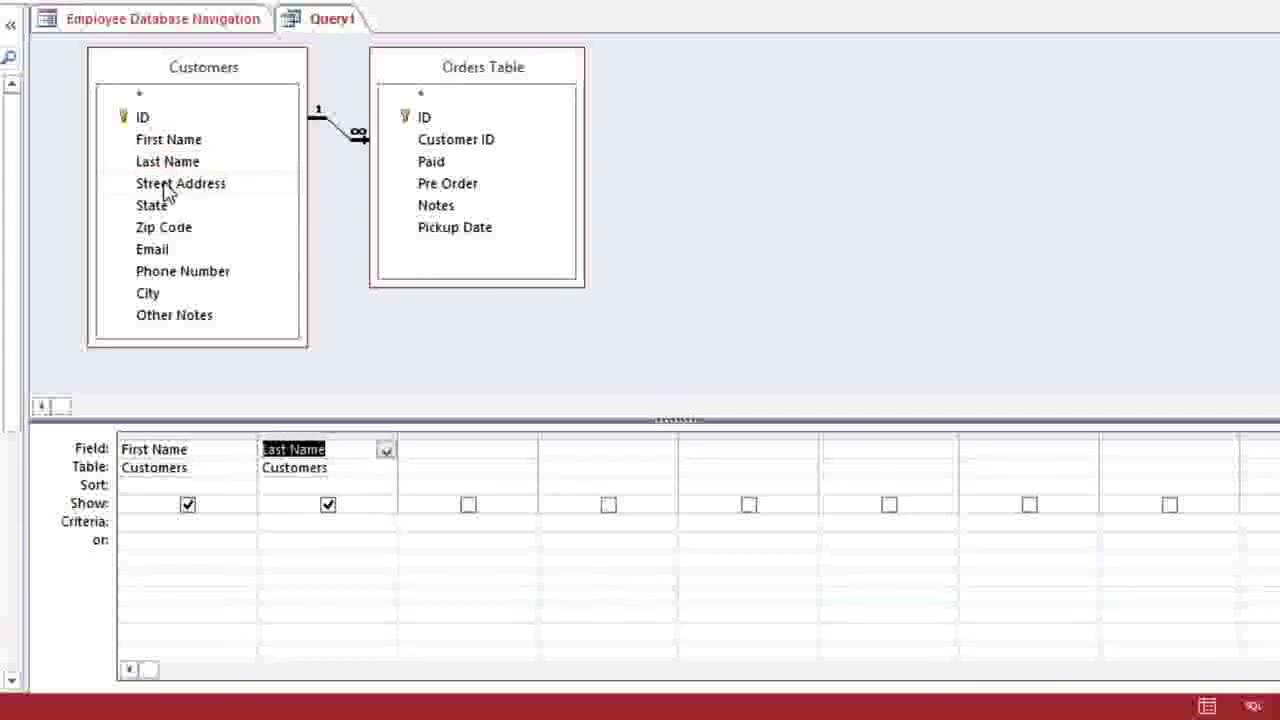
{"action": "double_click", "coordinate": [168, 184]}
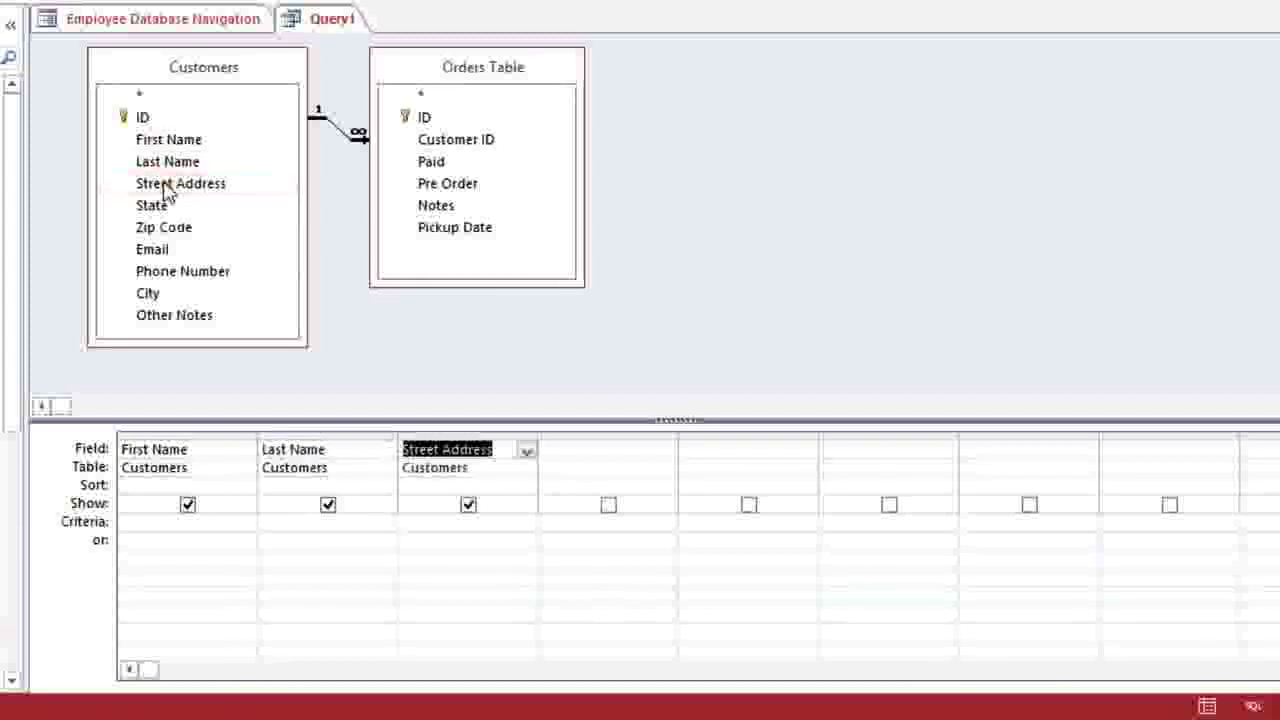
{"action": "double_click", "coordinate": [165, 292]}
{"action": "double_click", "coordinate": [165, 207]}
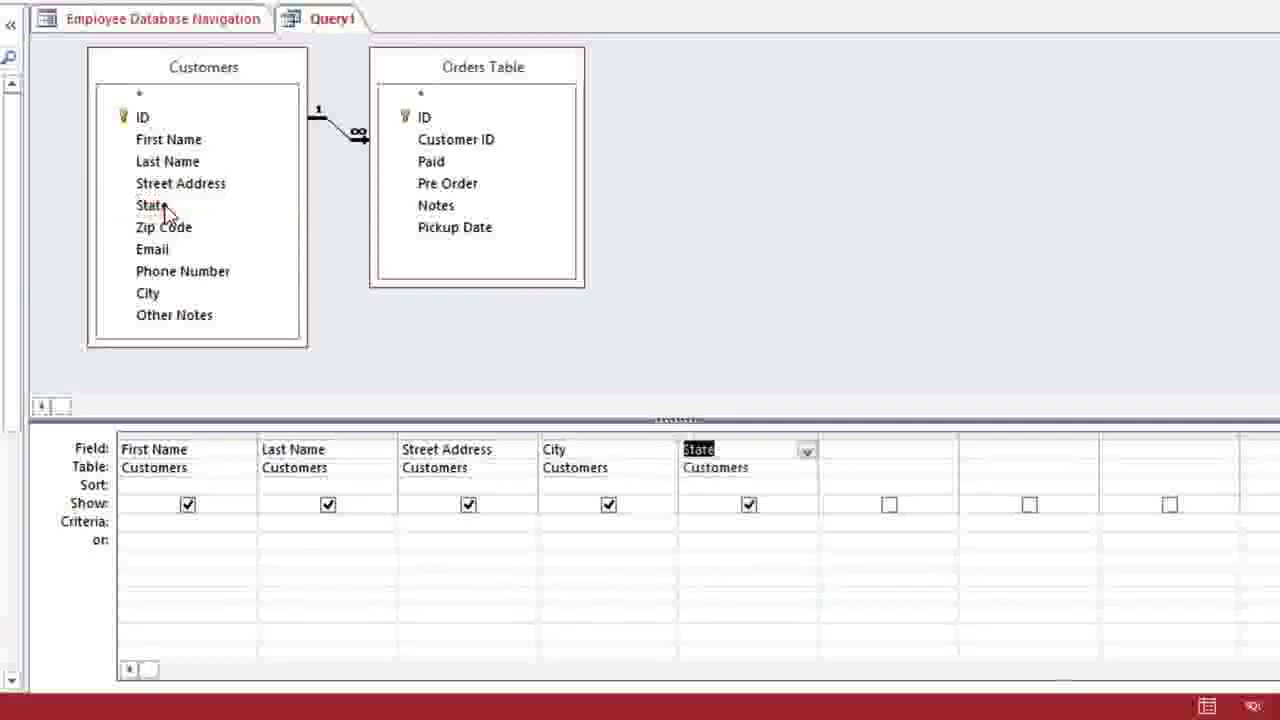
{"action": "double_click", "coordinate": [166, 232]}
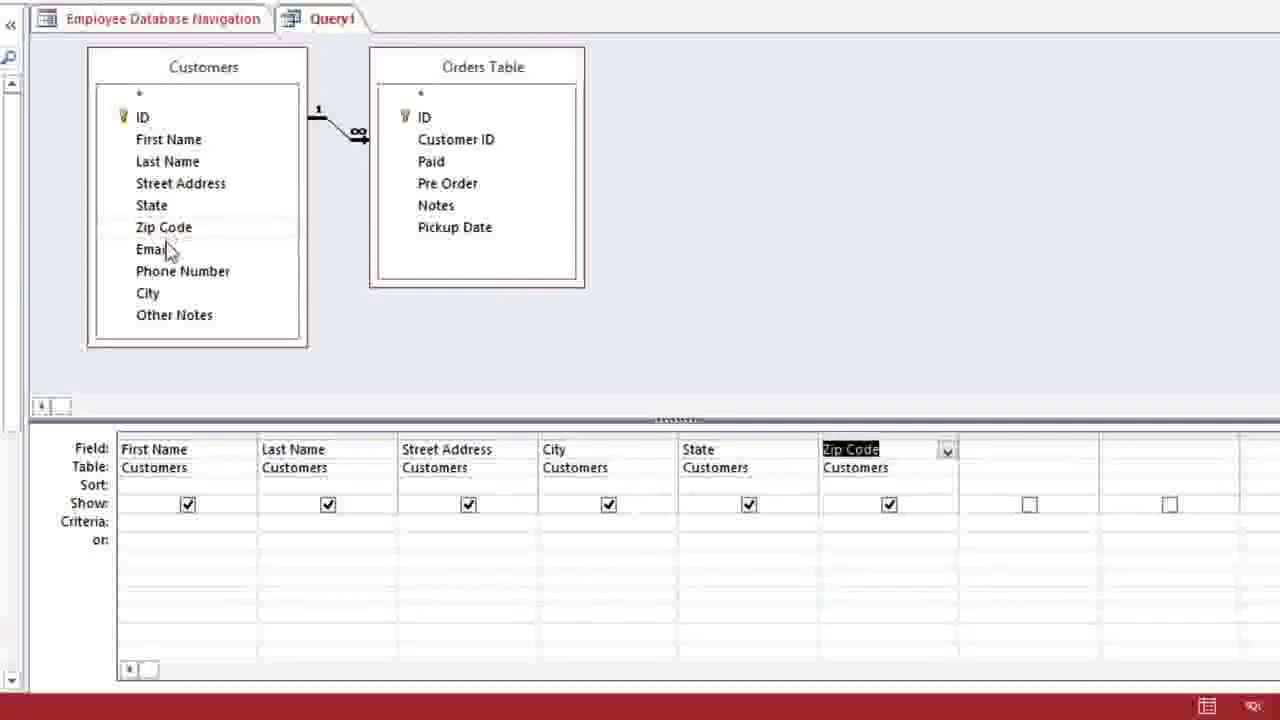
{"action": "double_click", "coordinate": [169, 275]}
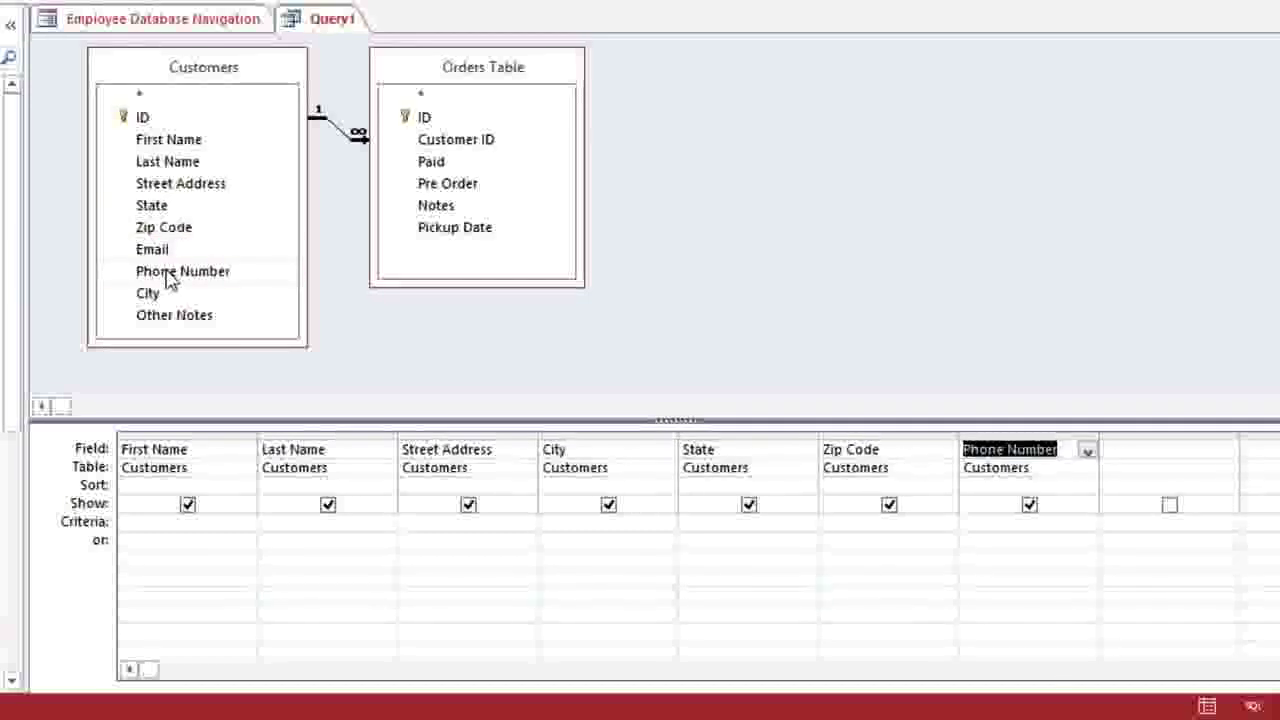
{"action": "double_click", "coordinate": [437, 120]}
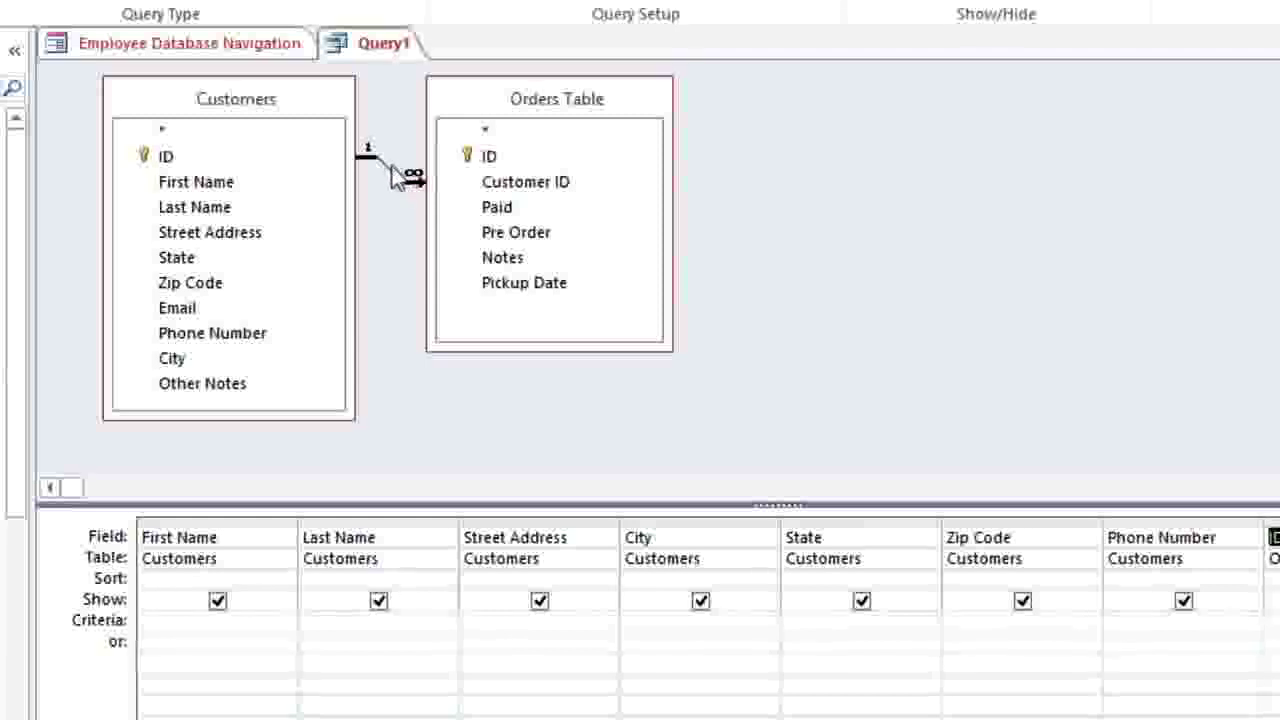
- Change the join to option 3: all Orders Table records and only matching Customers
{"action": "double_click", "coordinate": [392, 175]}
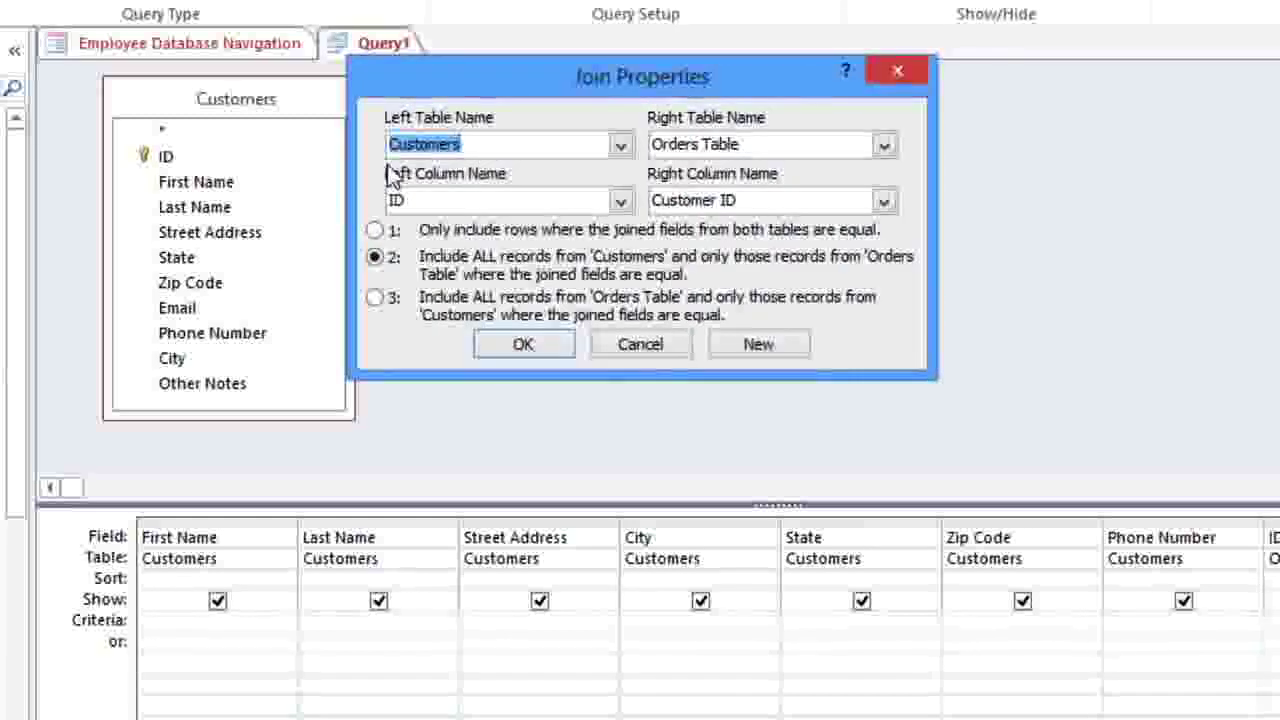
{"action": "left_click", "coordinate": [376, 298]}
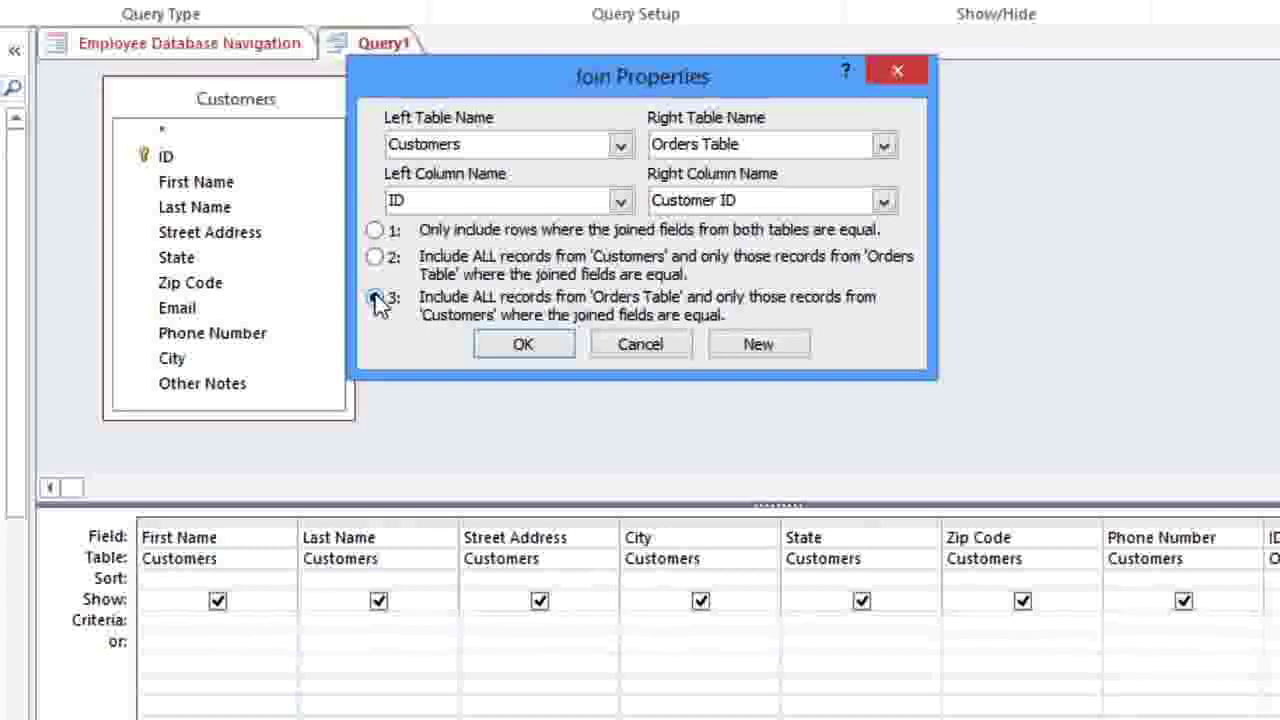
{"action": "left_click", "coordinate": [520, 343]}
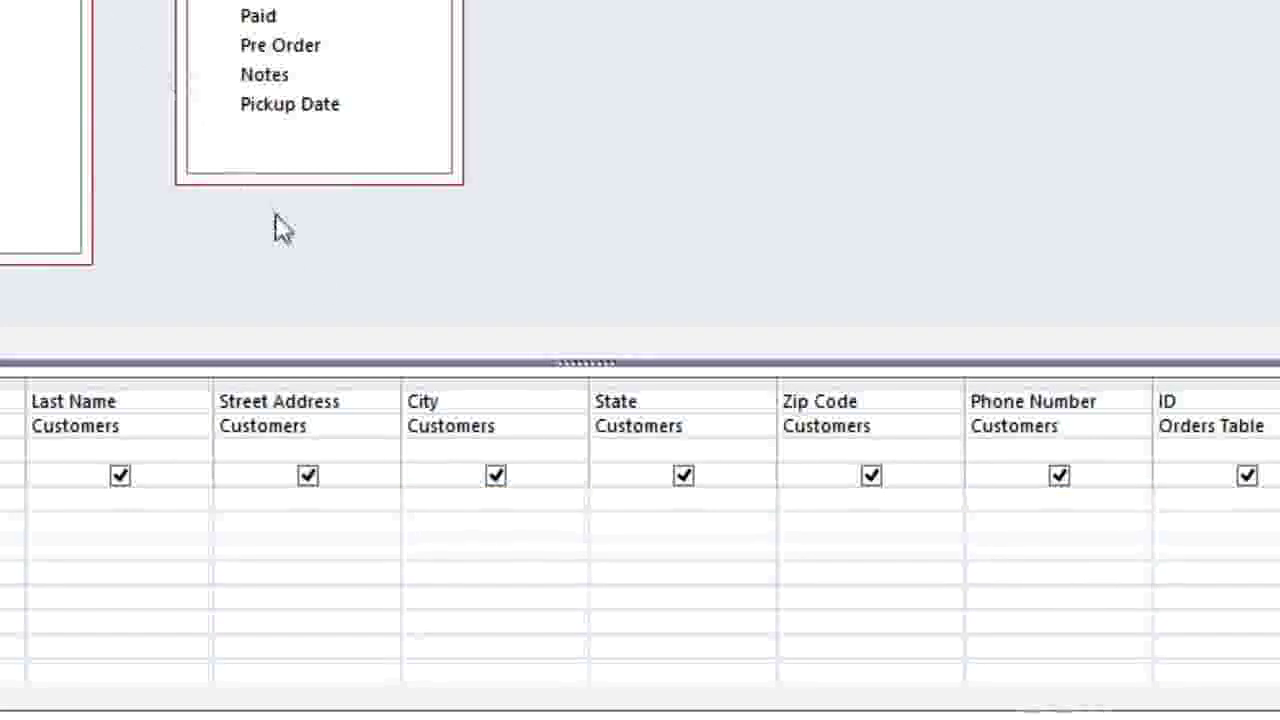
- Enter Not In ("Raleigh") as the City criterion
{"action": "left_click", "coordinate": [567, 494]}
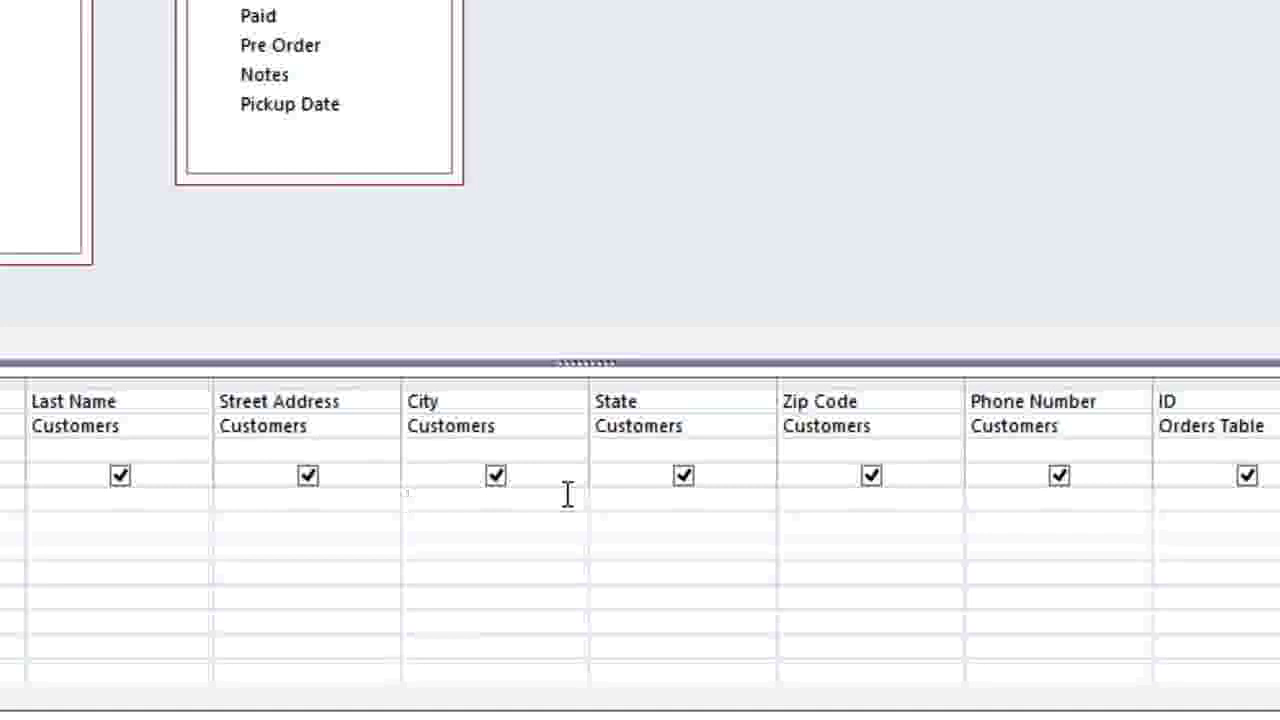
{"action": "type", "text": "Not In ("}
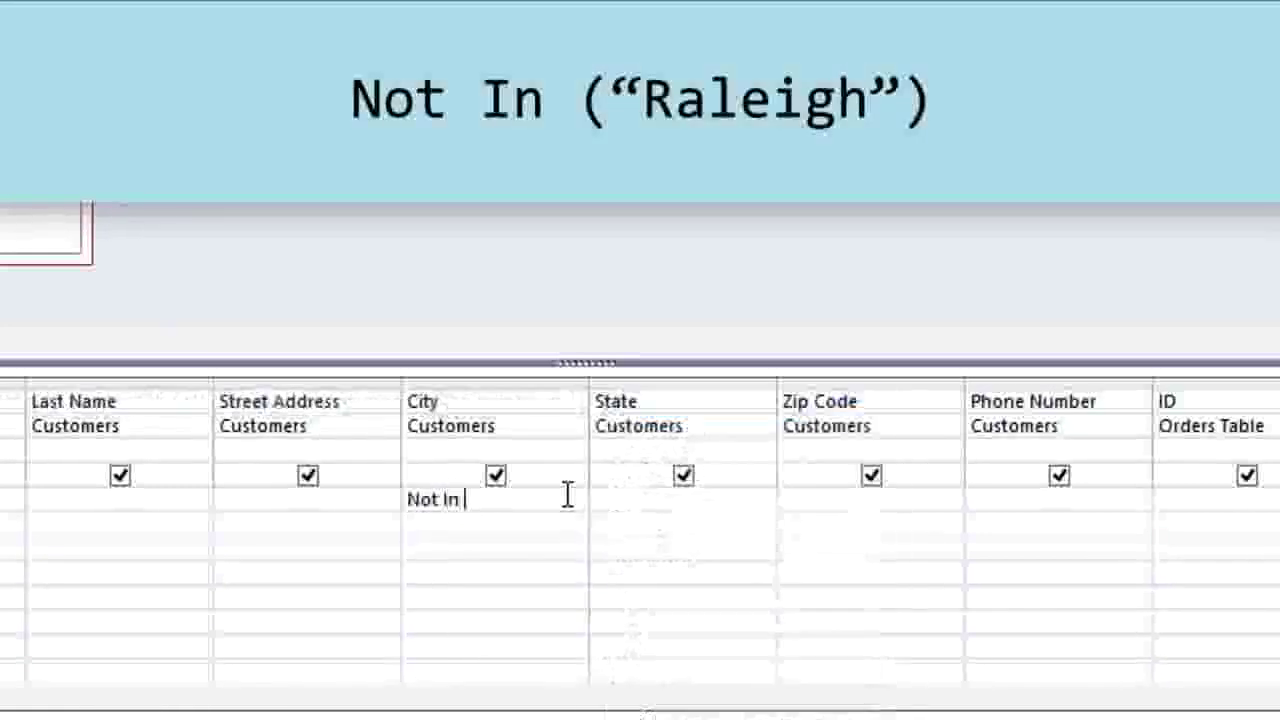
{"action": "type", "text": "\""}
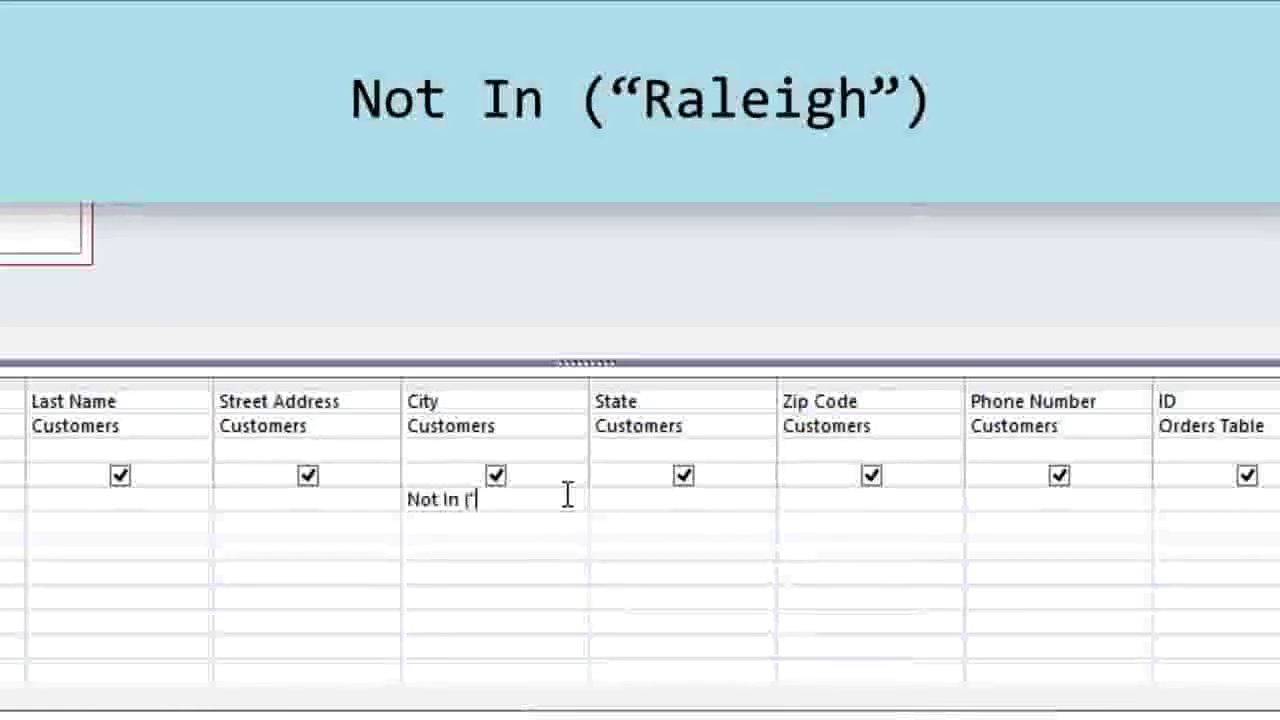
{"action": "type", "text": "Raleigh\")"}
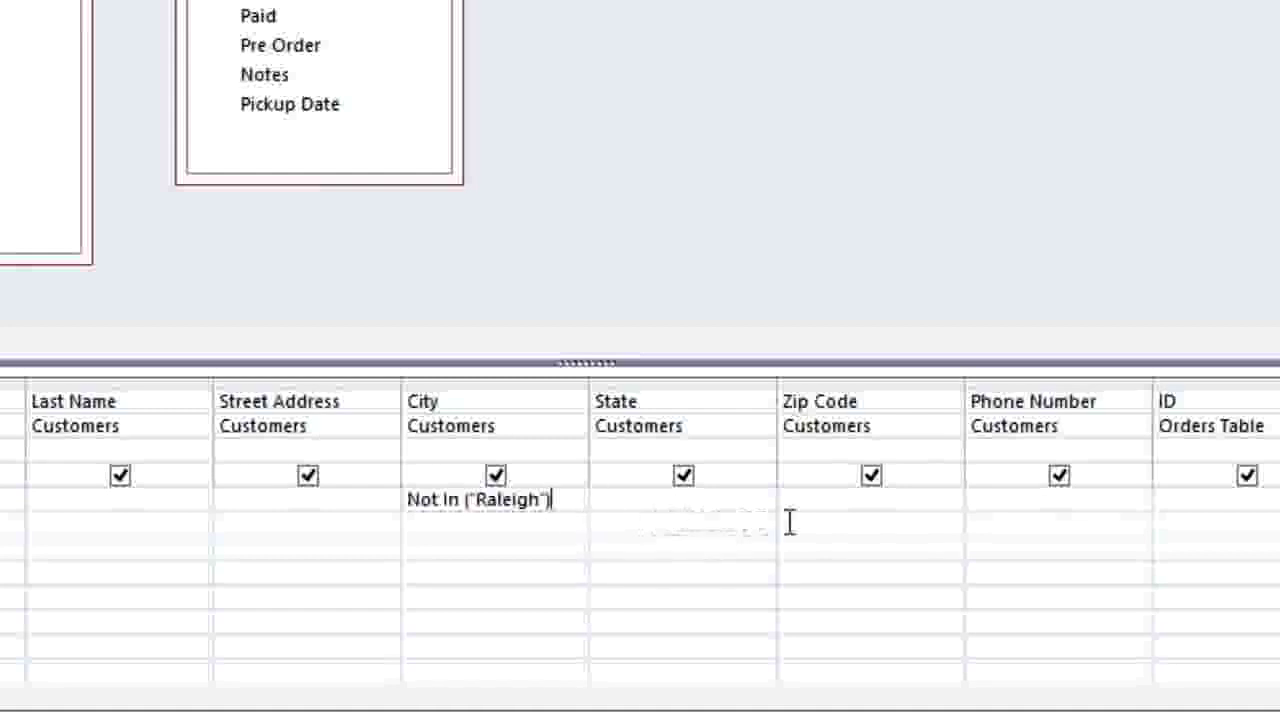
{"action": "left_click", "coordinate": [1128, 500]}
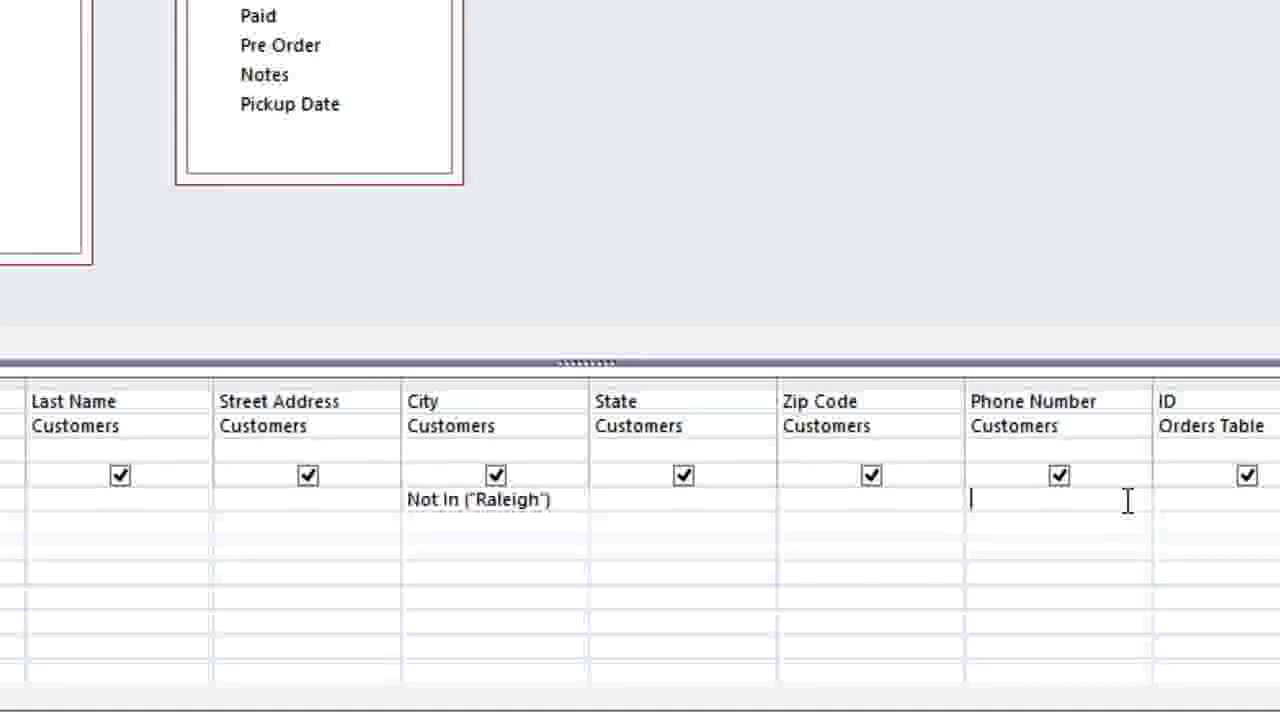
- Enter Like ("919*") as the Phone Number criterion
{"action": "type", "text": "Like "}
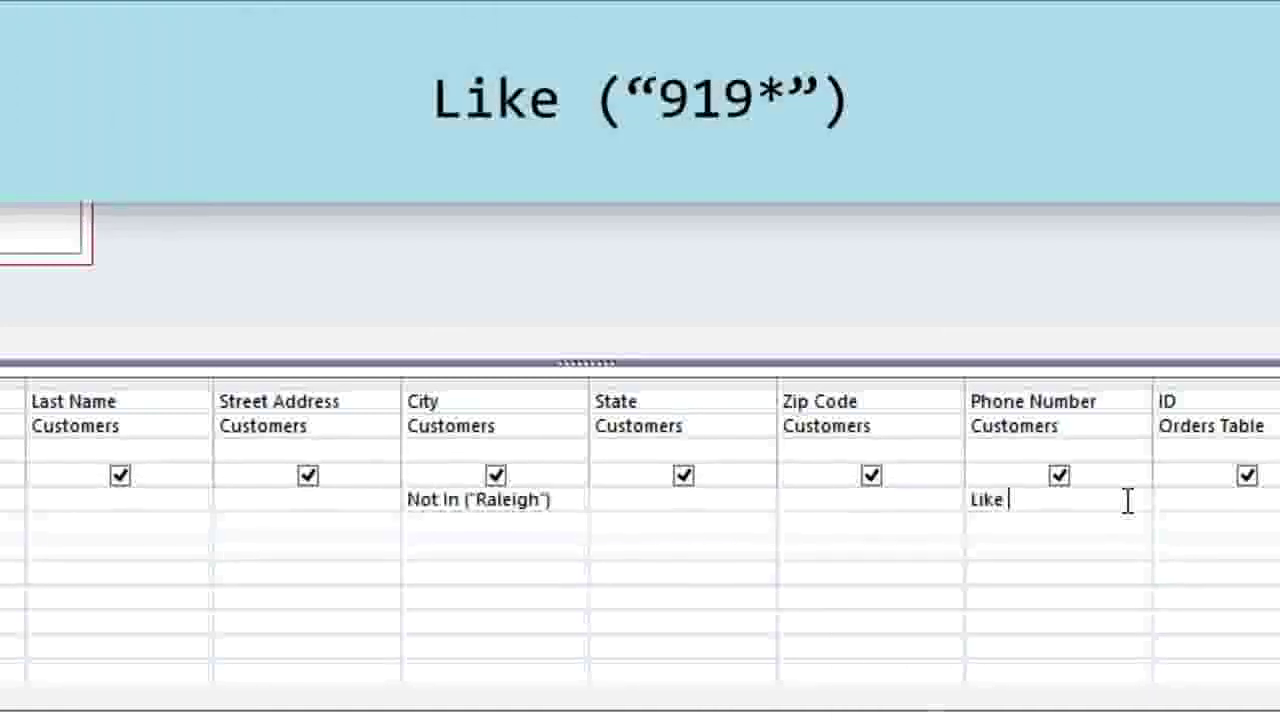
{"action": "type", "text": "(\"919"}
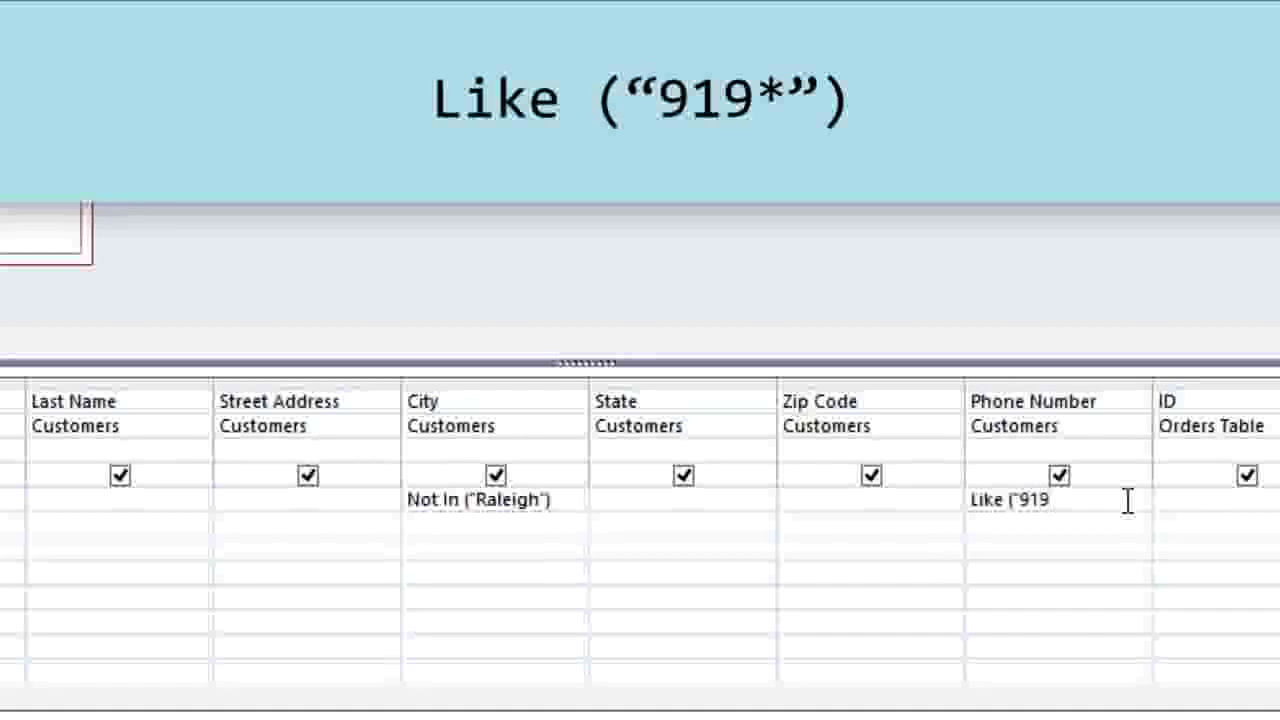
{"action": "type", "text": "*\")"}
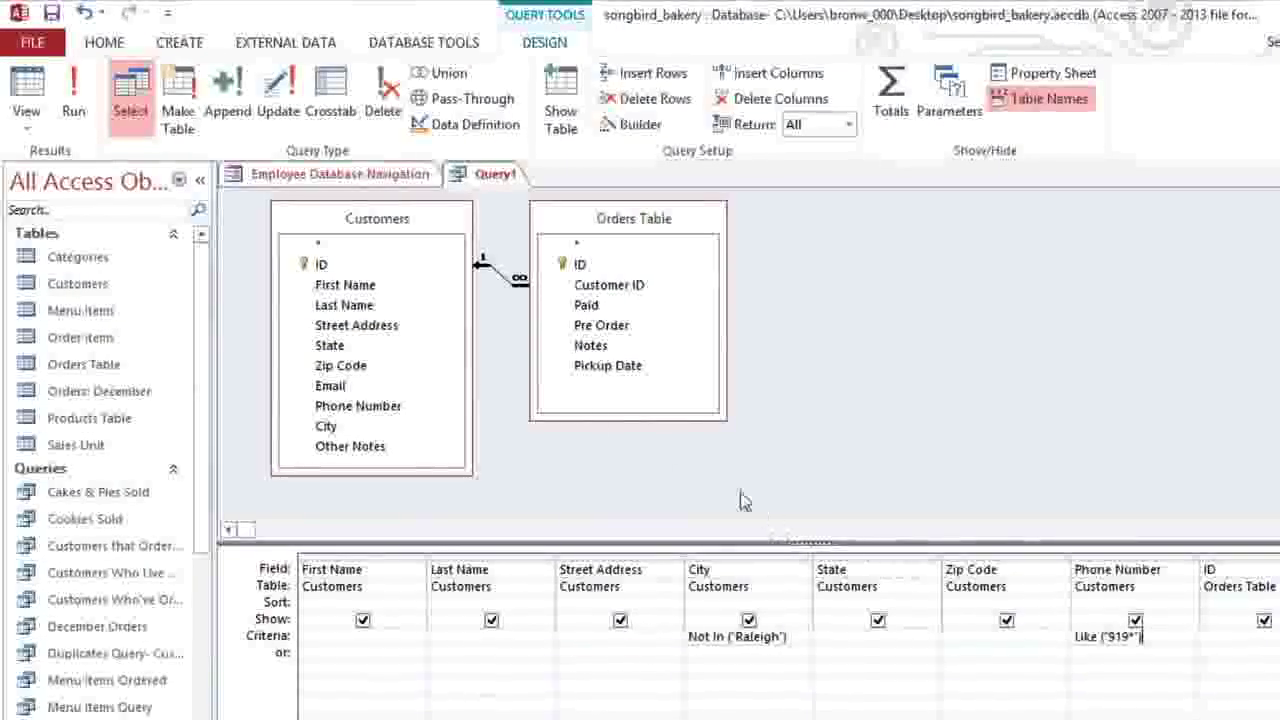
- Run the query to display non-Raleigh customers with 919 numbers as a datasheet
{"action": "left_click", "coordinate": [88, 100]}
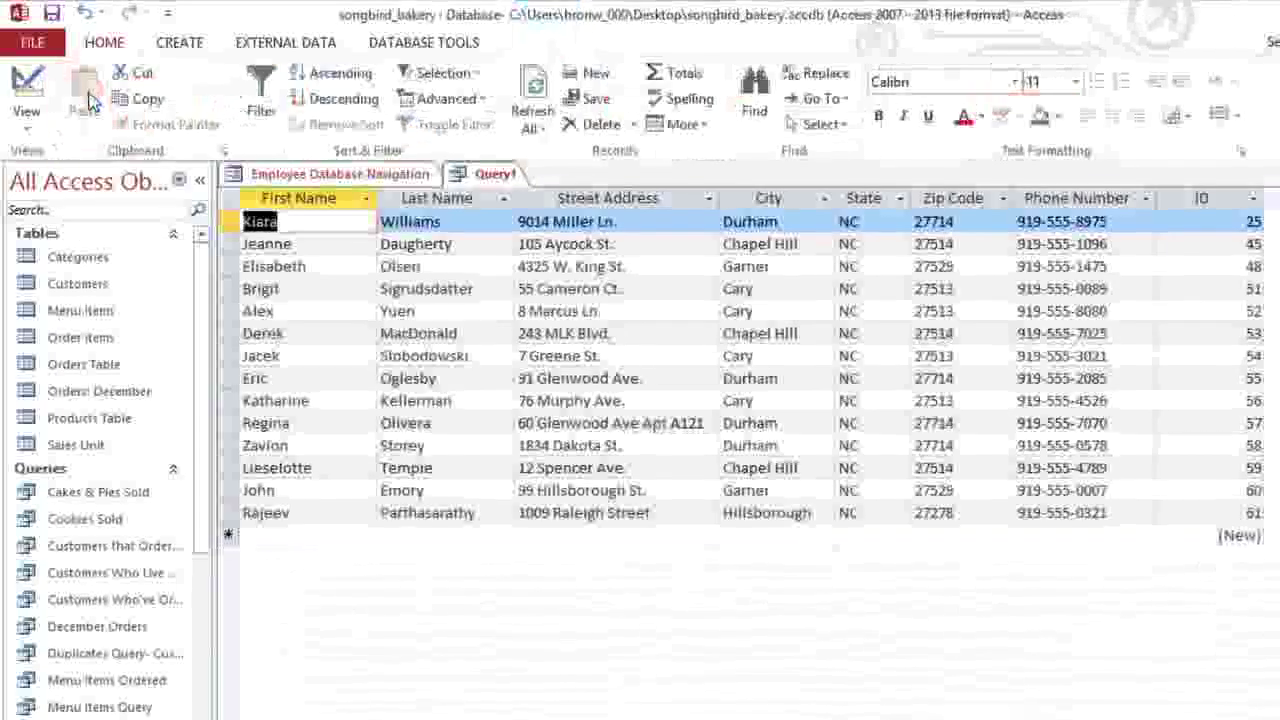